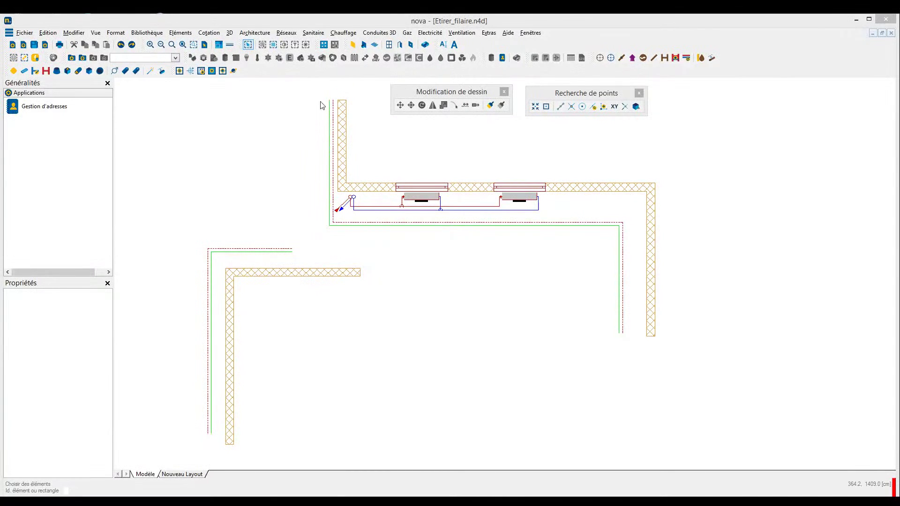
# Switch window selection to include partially enclosed elements and select the radiators' supply and return pipes.
pyautogui.click(72, 33)
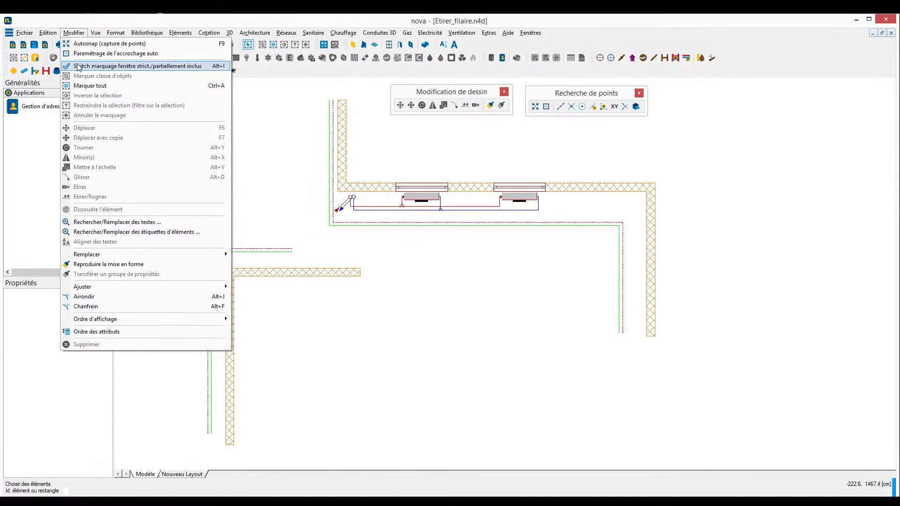
pyautogui.click(78, 68)
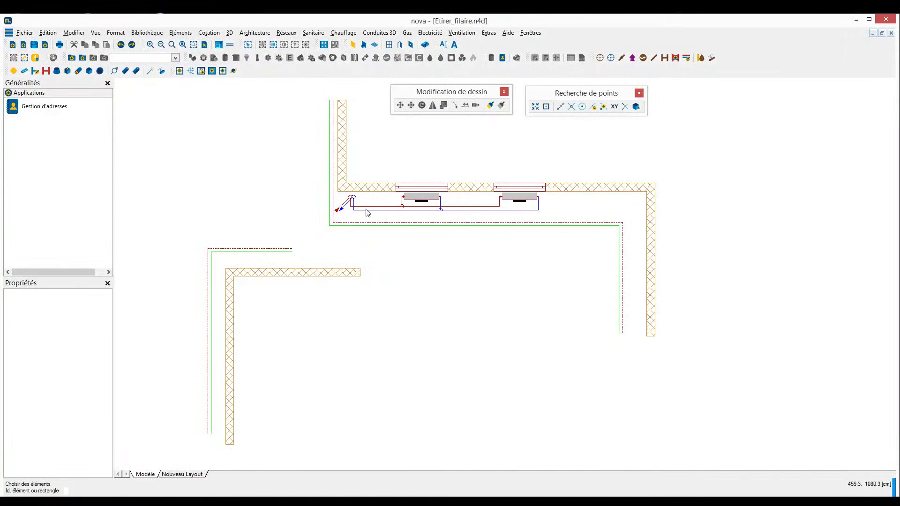
pyautogui.scroll(4, 377, 219)
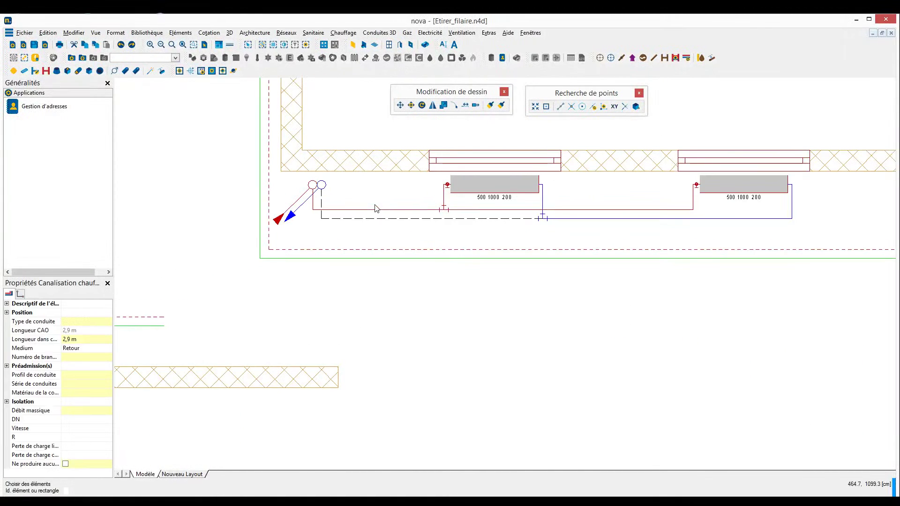
pyautogui.moveTo(305, 202); pyautogui.dragTo(815, 233)
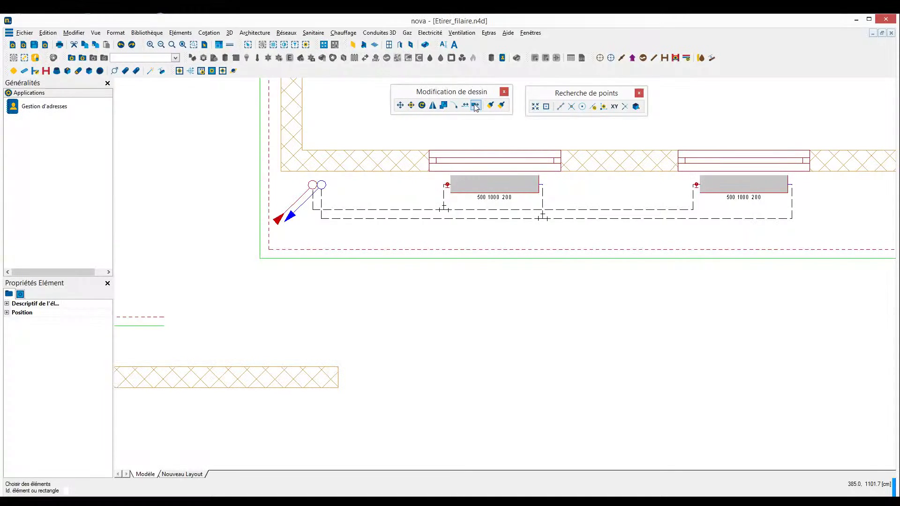
# Define a four-point stretch polygon enclosing the horizontal runs of the selected supply and return pipes.
pyautogui.click(465, 105)
pyautogui.click(307, 205)
pyautogui.click(307, 229)
pyautogui.click(806, 230)
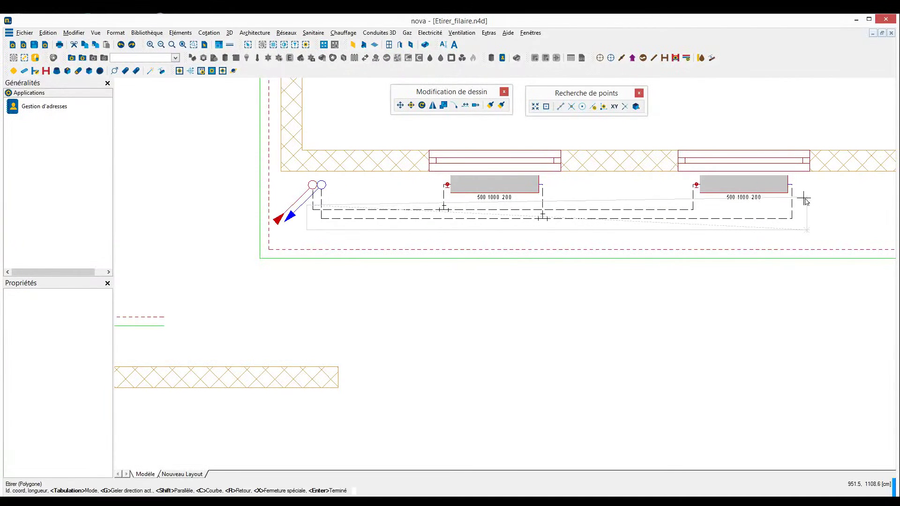
pyautogui.click(805, 203)
pyautogui.press('Return')
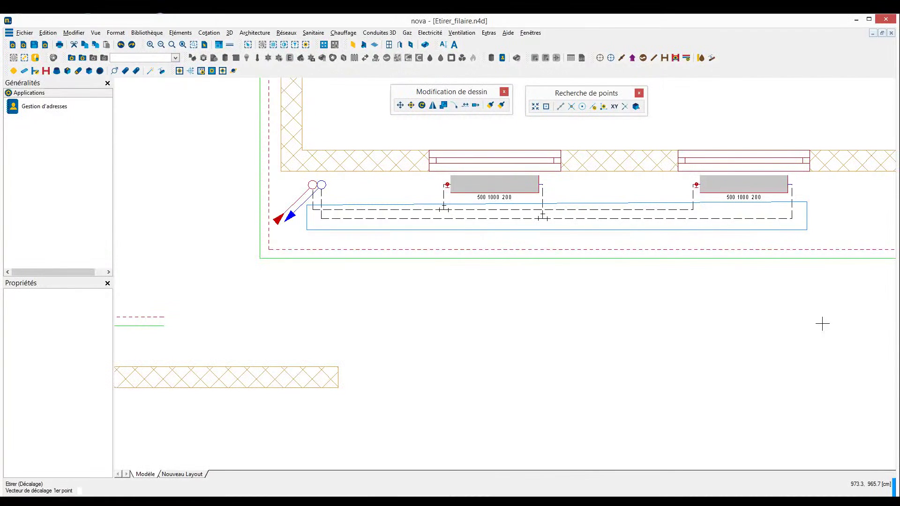
# Stretch the enclosed radiator pipes vertically from the return pipe's corner towards the dashed red line by 35.258-10 cm.
pyautogui.click(321, 218)
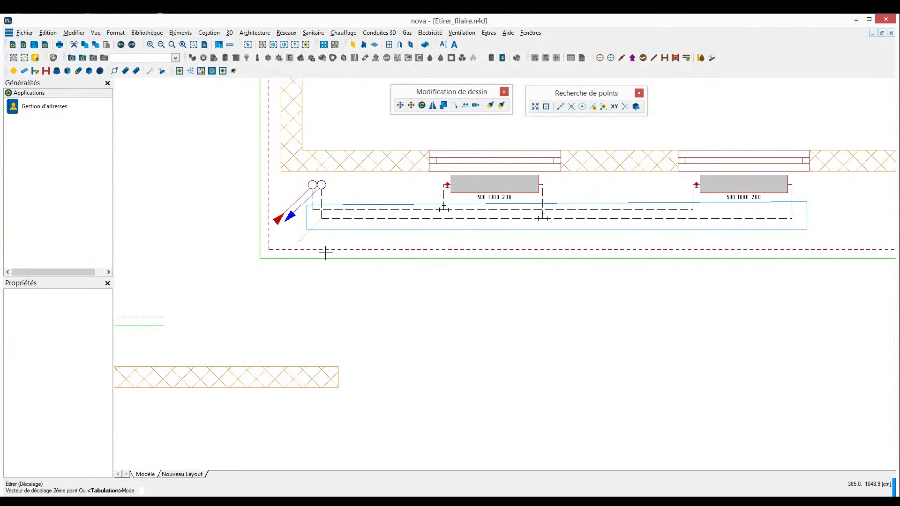
pyautogui.click(626, 106)
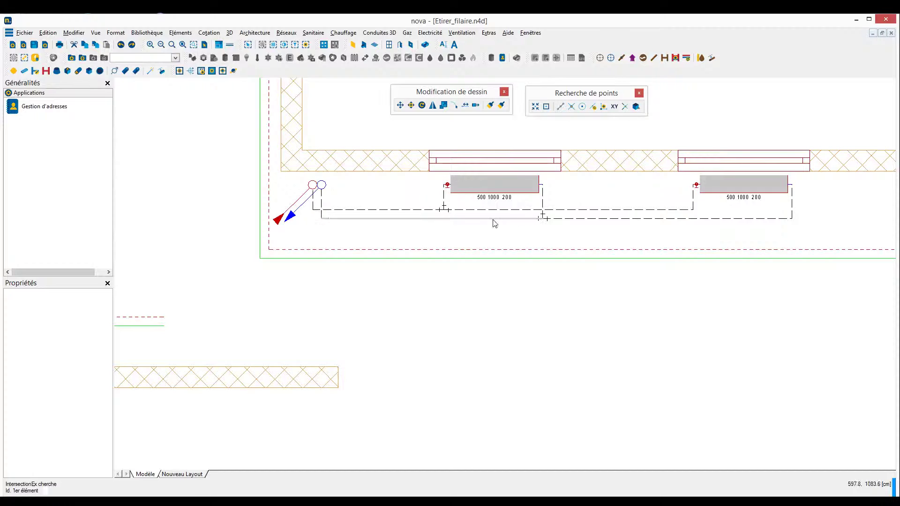
pyautogui.click(278, 252)
pyautogui.click(323, 219)
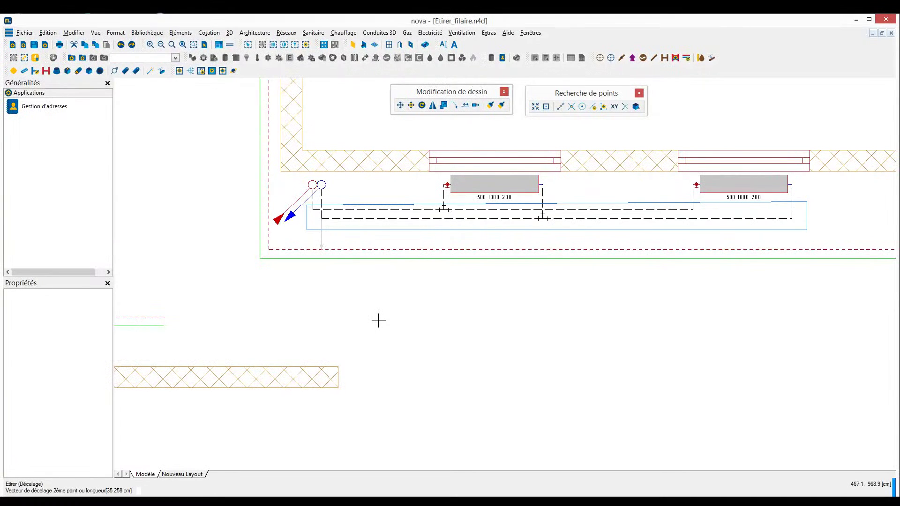
pyautogui.write('35.258-10')
pyautogui.press('Return')
pyautogui.press('Return')
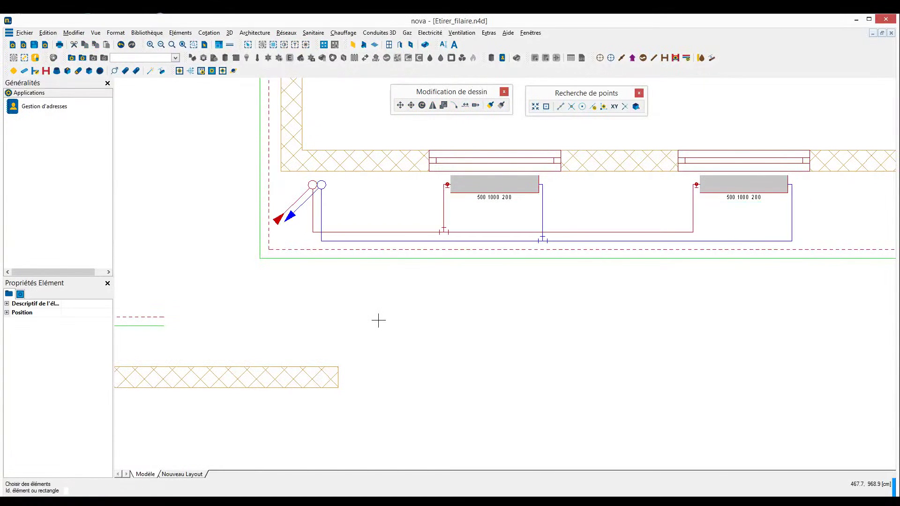
# Select the radiator pipes plus the green and dashed red pipes and enclose their horizontal runs in a stretch polygon.
pyautogui.scroll(-2, 378, 321)
pyautogui.scroll(-2, 328, 311)
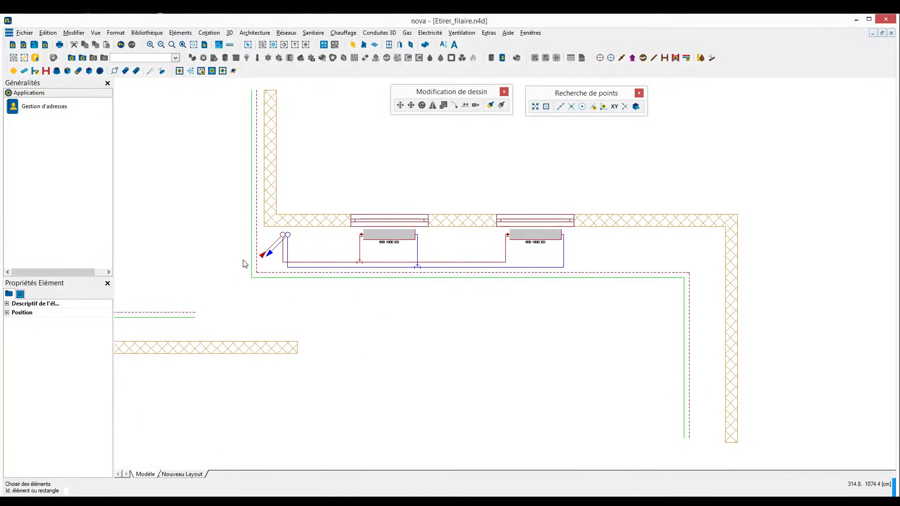
pyautogui.moveTo(277, 257); pyautogui.dragTo(705, 293)
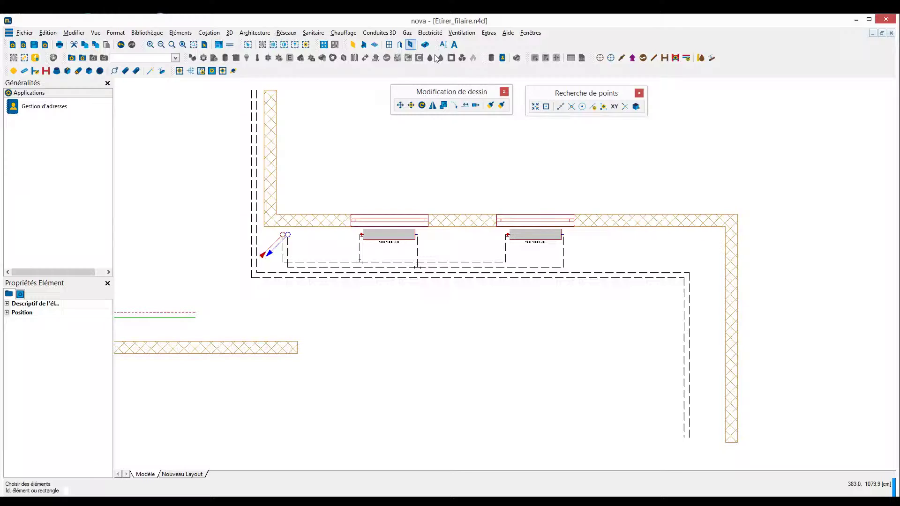
pyautogui.click(476, 105)
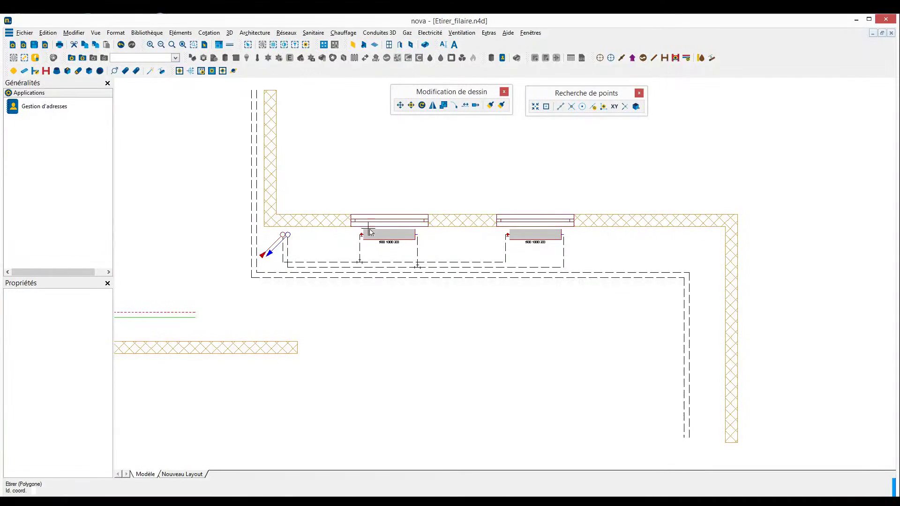
pyautogui.click(242, 253)
pyautogui.click(242, 296)
pyautogui.click(700, 295)
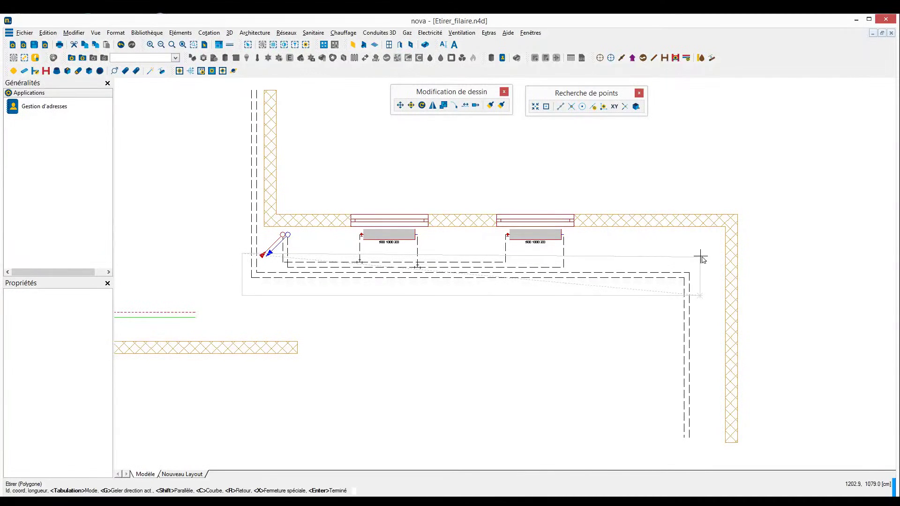
pyautogui.click(700, 252)
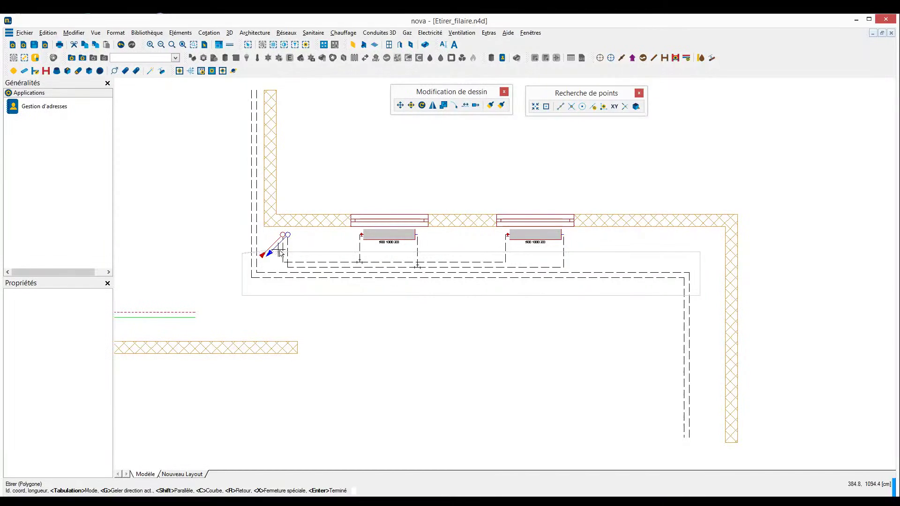
pyautogui.press('Return')
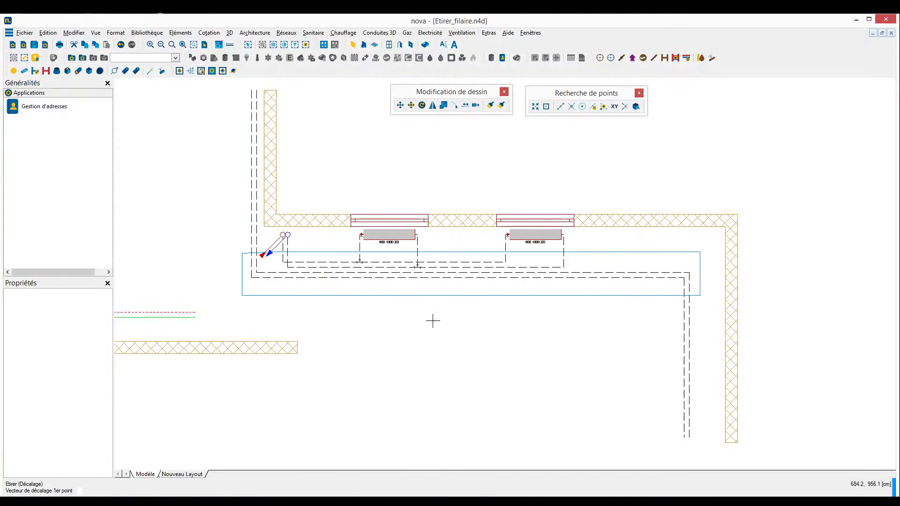
# Stretch the enclosed pipe runs vertically from the green pipe's corner until aligned with the open-ended green pipe near the lower wall.
pyautogui.scroll(2, 433, 321)
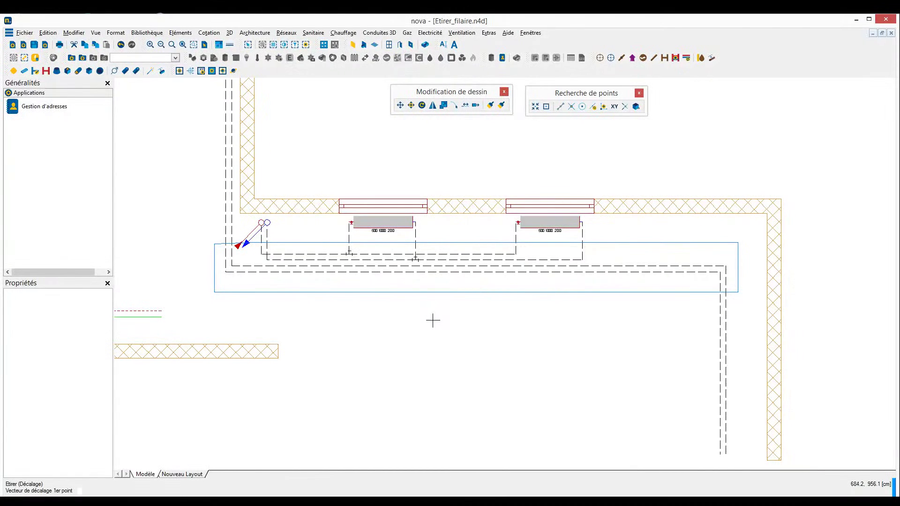
pyautogui.click(225, 274)
pyautogui.moveTo(225, 305); pyautogui.dragTo(337, 308, button='middle')
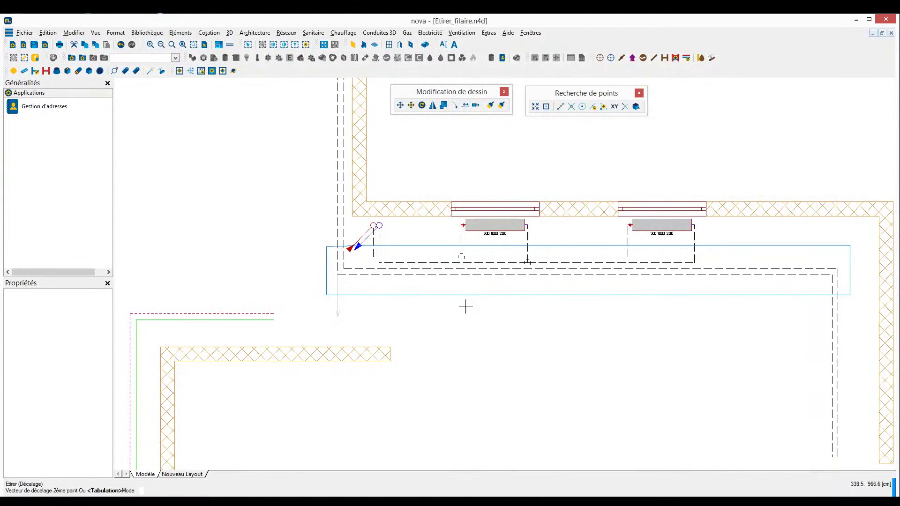
pyautogui.click(625, 106)
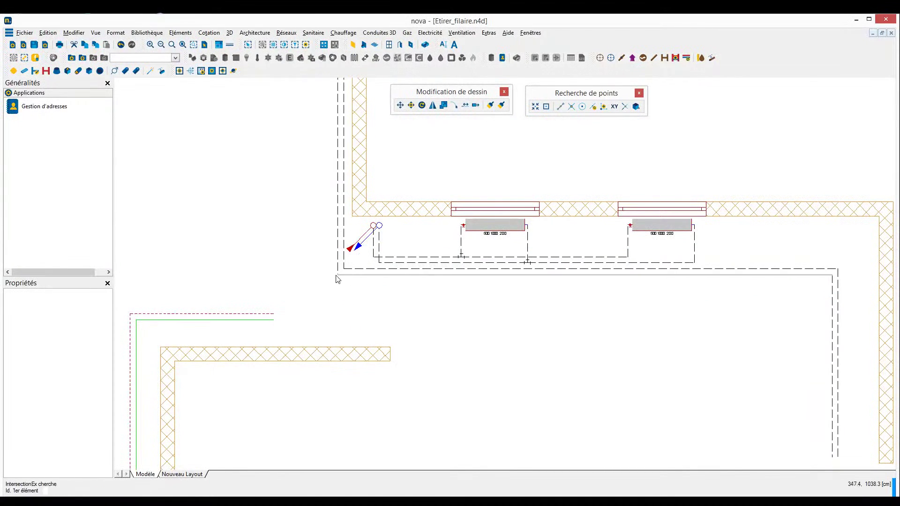
pyautogui.click(337, 273)
pyautogui.click(270, 321)
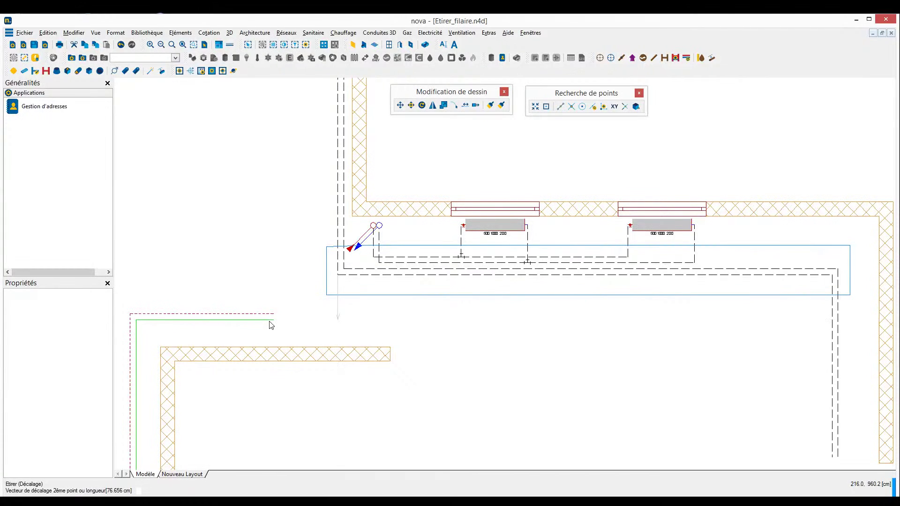
pyautogui.click(270, 323)
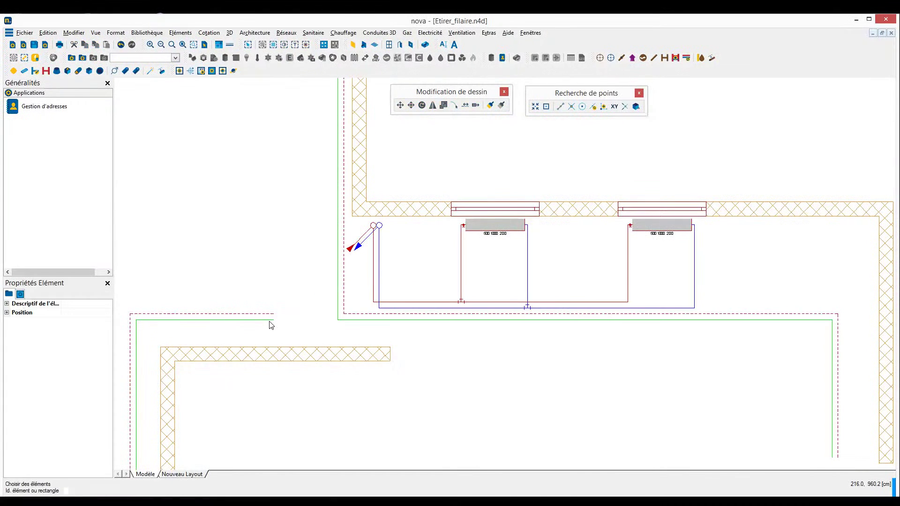
# Extend the open ends of the green and dashed red pipes to connect with the corners of their matching stretched pipes.
pyautogui.click(273, 320)
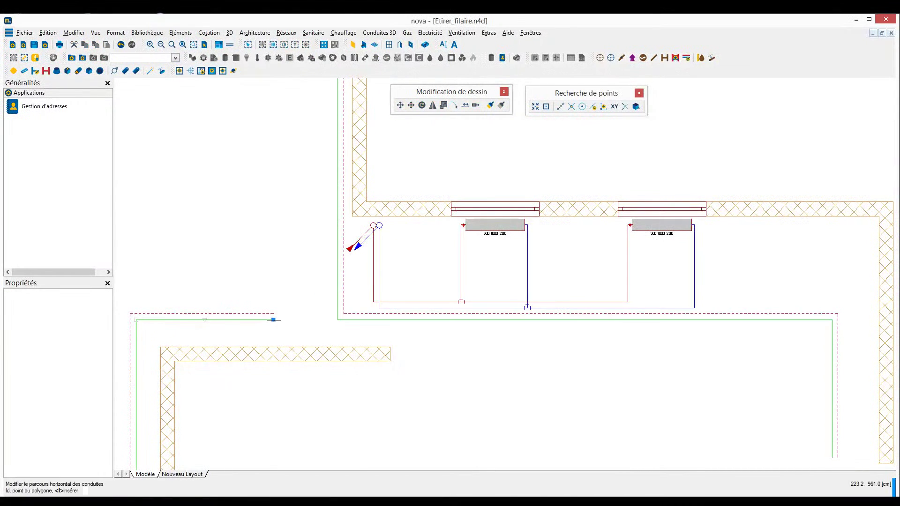
pyautogui.click(273, 320)
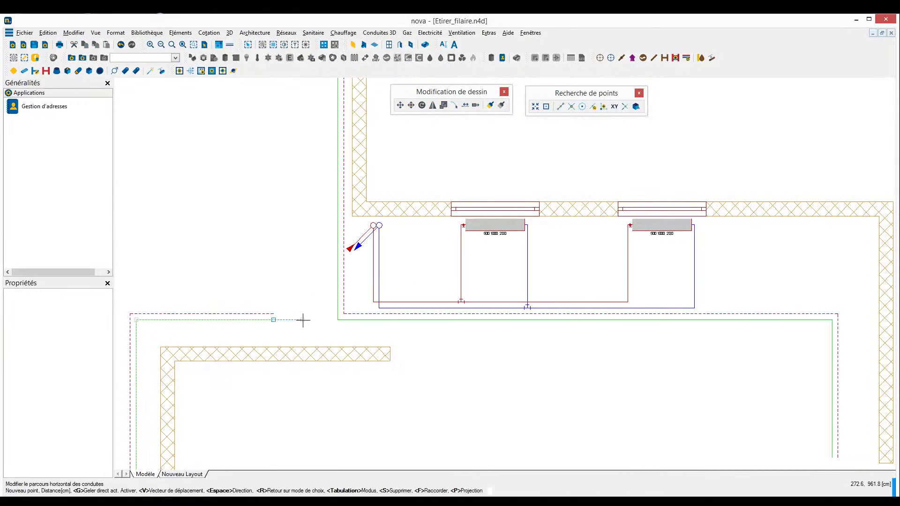
pyautogui.click(338, 320)
pyautogui.click(273, 316)
pyautogui.click(273, 314)
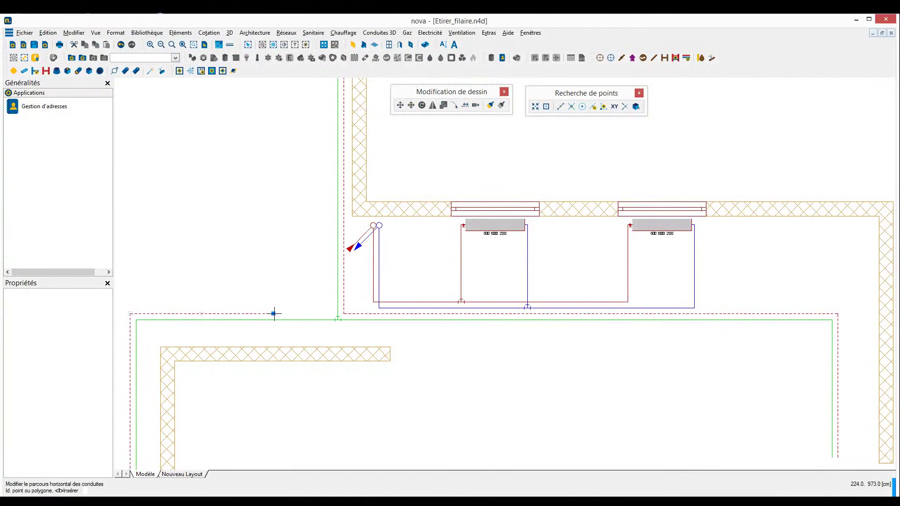
pyautogui.press('p')
pyautogui.click(343, 315)
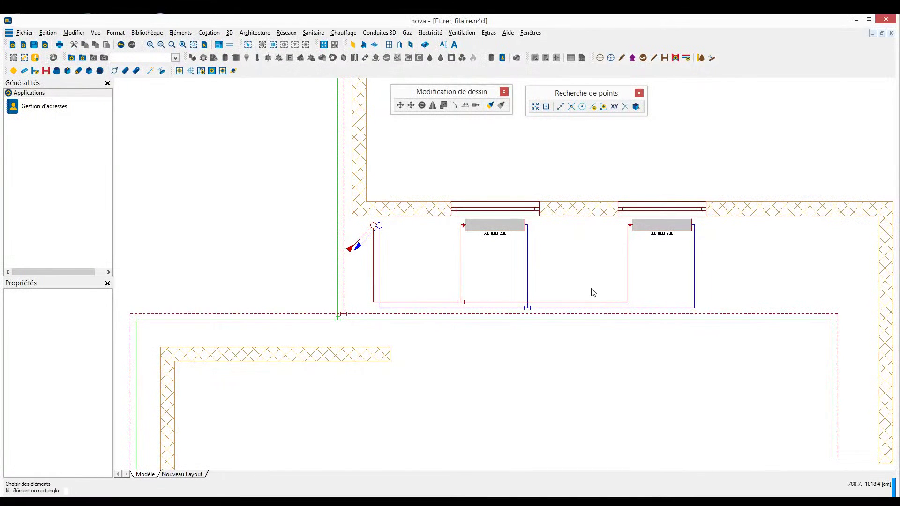
# Move the blue return pipe's tee 20.5+10 cm along the main run, using the first window's edge as the intersection reference.
pyautogui.moveTo(594, 295); pyautogui.dragTo(499, 302, button='middle')
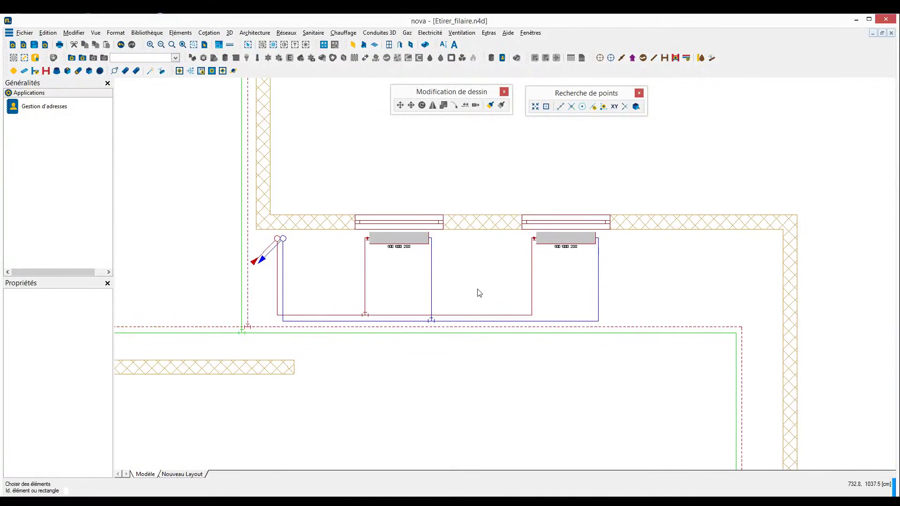
pyautogui.scroll(2, 472, 305)
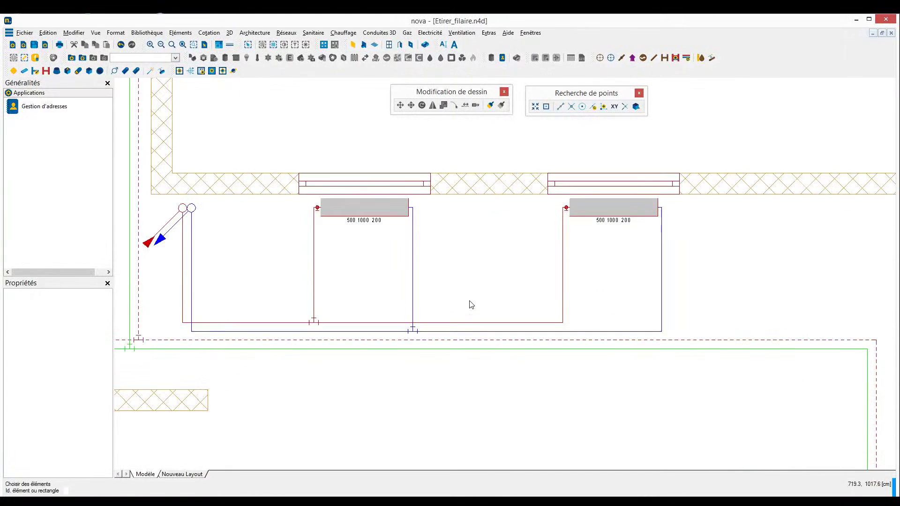
pyautogui.moveTo(471, 305); pyautogui.dragTo(458, 338, button='middle')
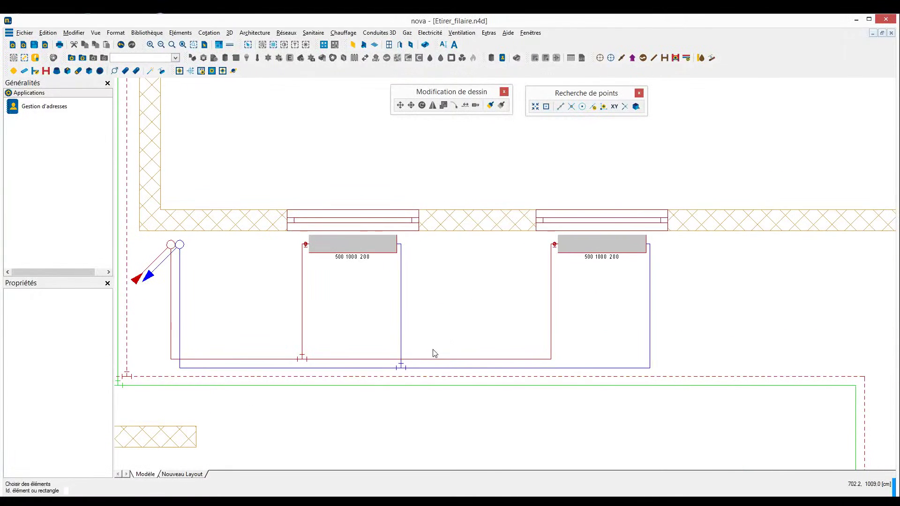
pyautogui.scroll(2, 412, 366)
pyautogui.rightClick(401, 367)
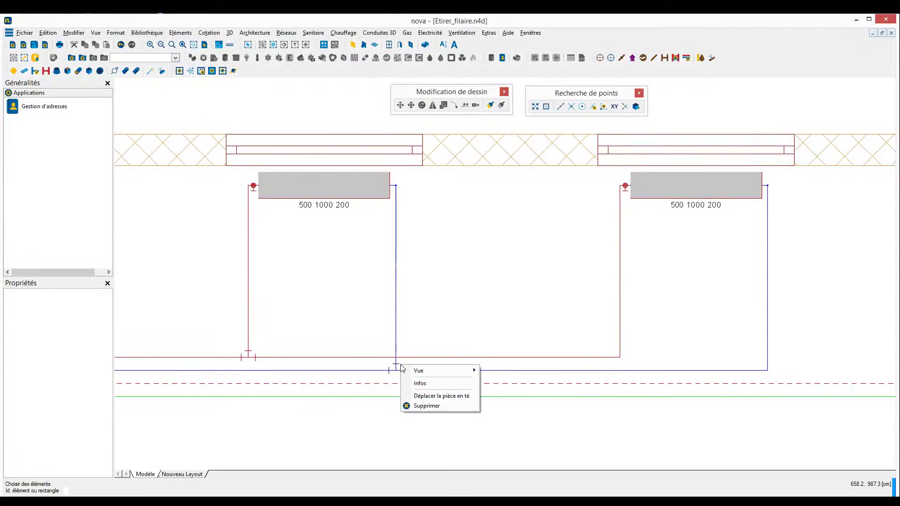
pyautogui.click(421, 397)
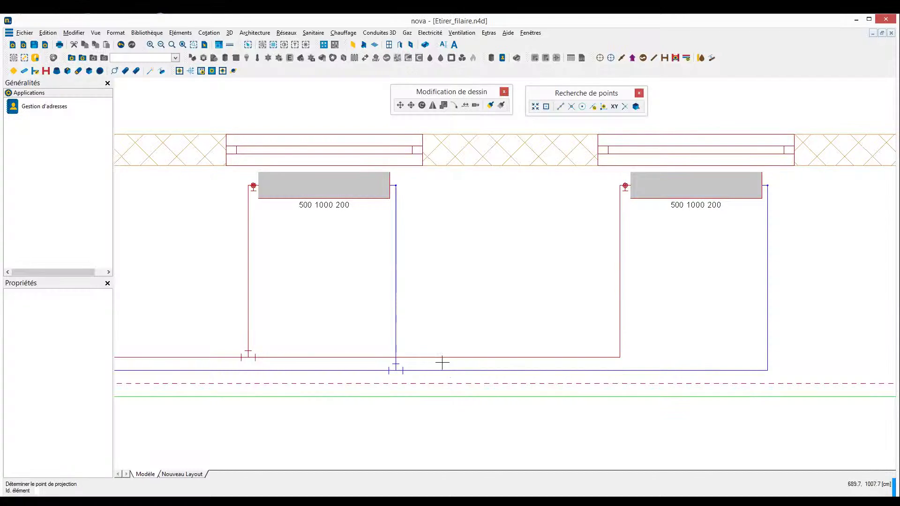
pyautogui.click(626, 106)
pyautogui.click(423, 161)
pyautogui.click(419, 370)
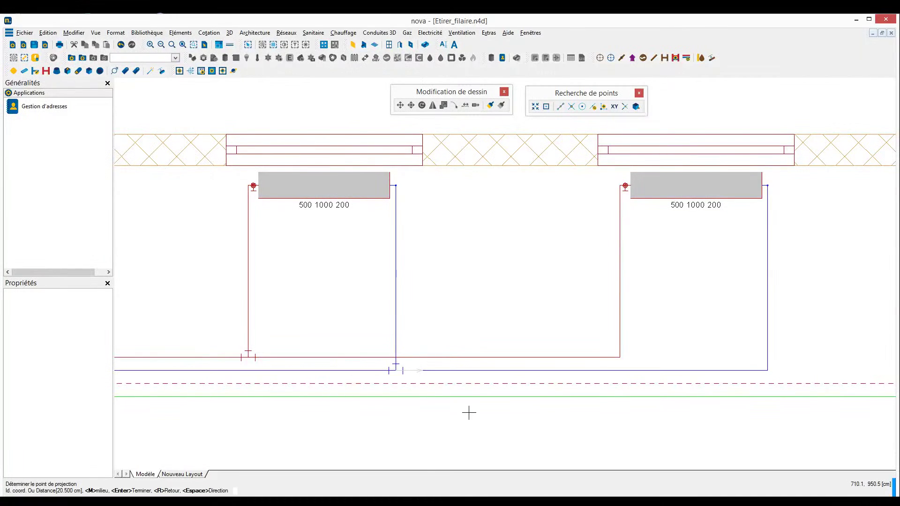
pyautogui.write('20.5+10')
pyautogui.press('Return')
pyautogui.press('Return')
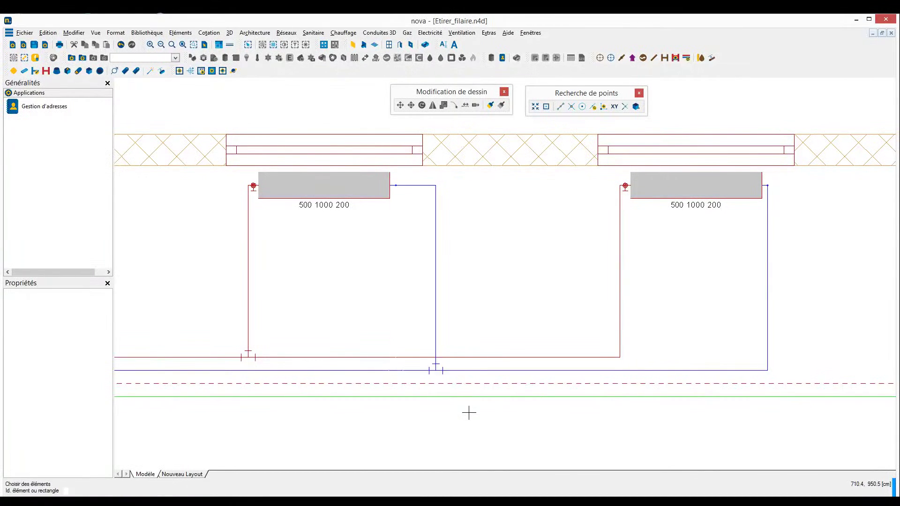
# Move the red supply pipe's tee 17+10 cm along the main run, using the first window's outer edge as the intersection reference.
pyautogui.rightClick(243, 351)
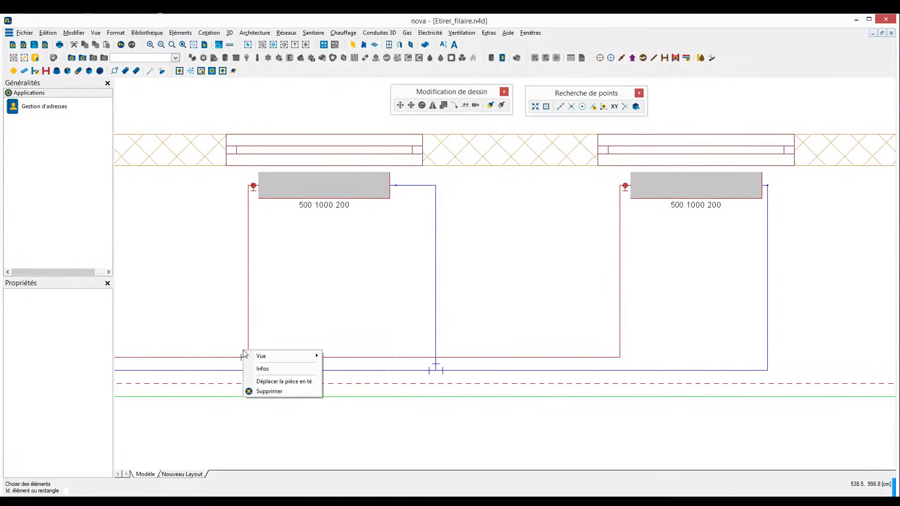
pyautogui.click(266, 384)
pyautogui.moveTo(227, 341); pyautogui.dragTo(290, 342, button='middle')
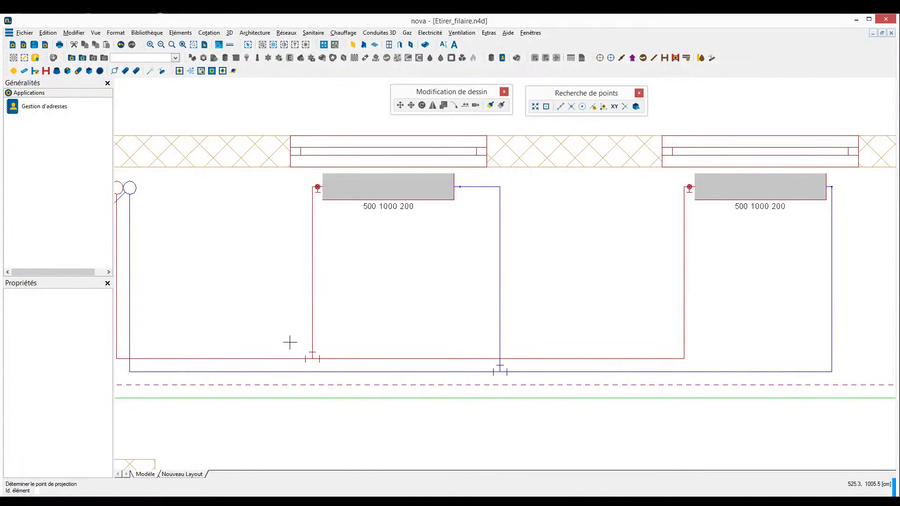
pyautogui.click(627, 107)
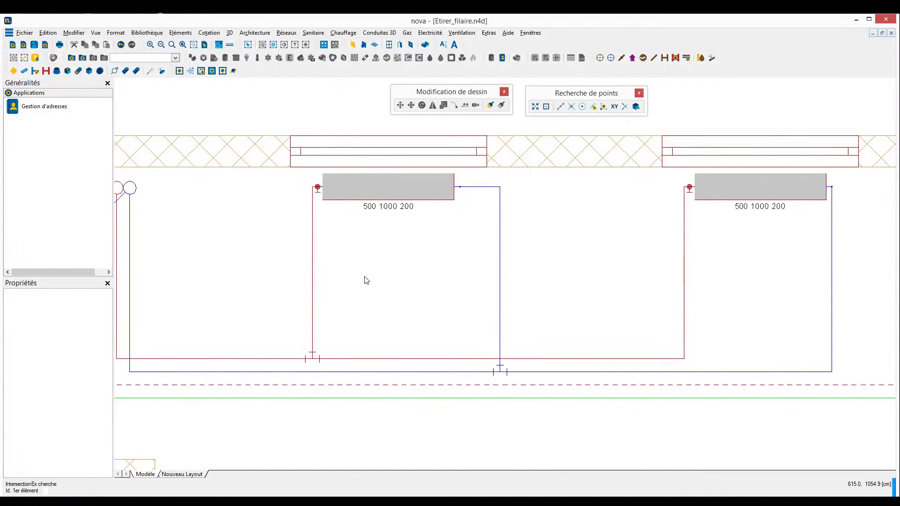
pyautogui.click(291, 165)
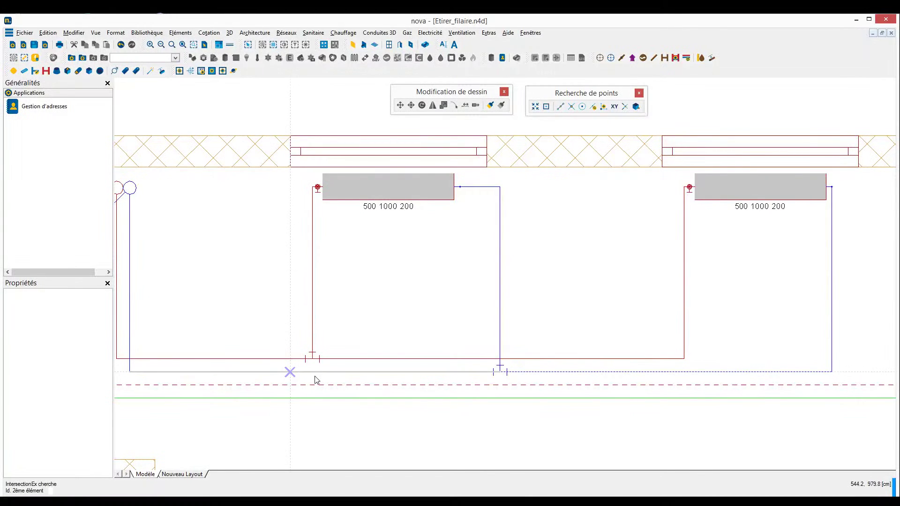
pyautogui.click(291, 359)
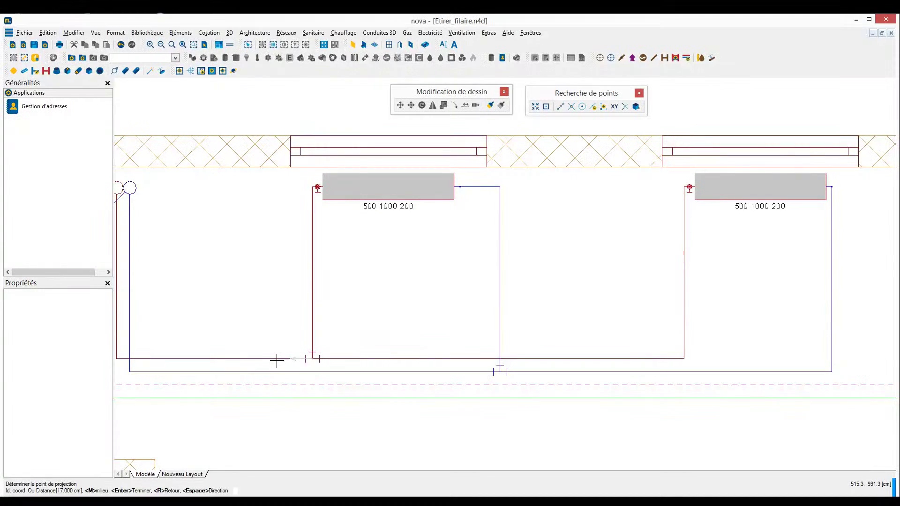
pyautogui.write('17+10')
pyautogui.press('Return')
pyautogui.click(277, 360)
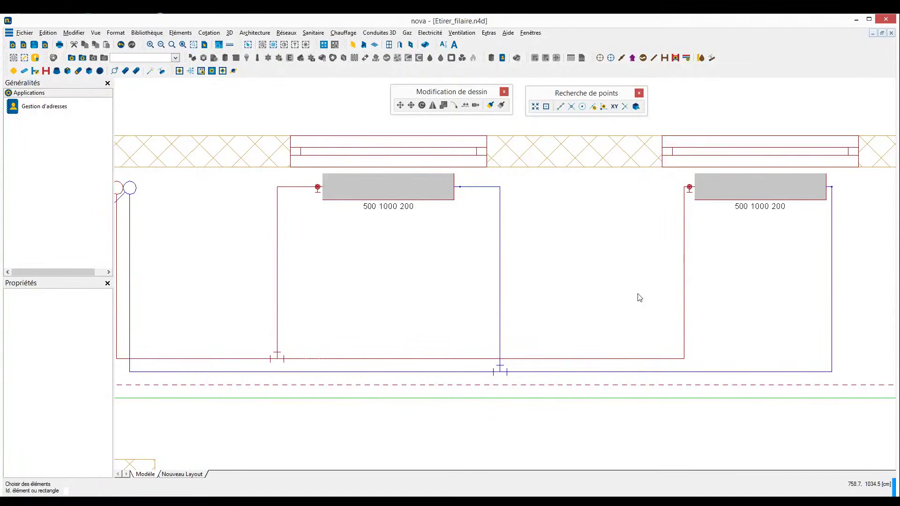
# Shift the second radiator's vertical blue return run outward to the window's edge, plus a further 10 cm.
pyautogui.moveTo(757, 297); pyautogui.dragTo(492, 332, button='middle')
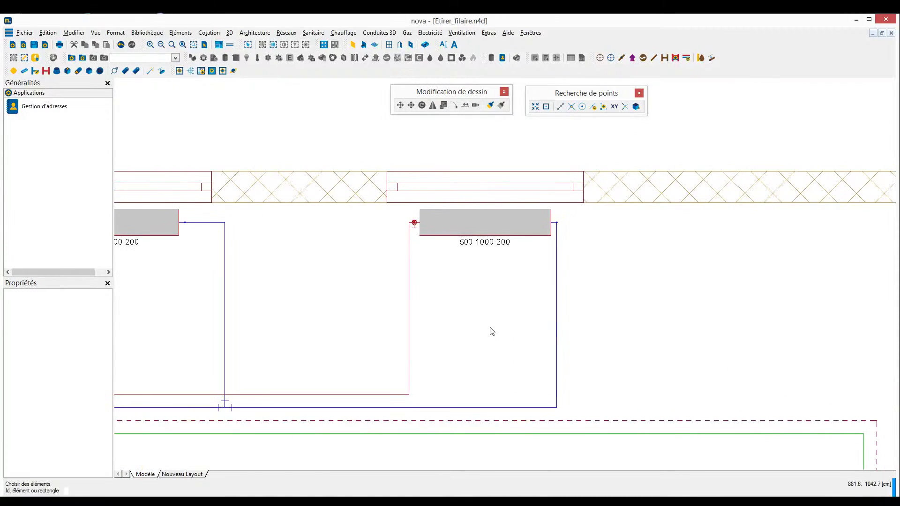
pyautogui.click(557, 322)
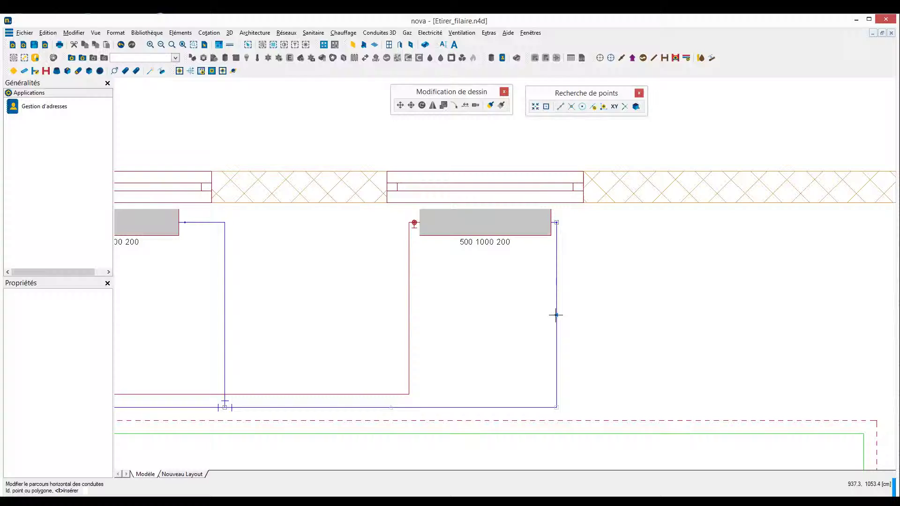
pyautogui.click(557, 315)
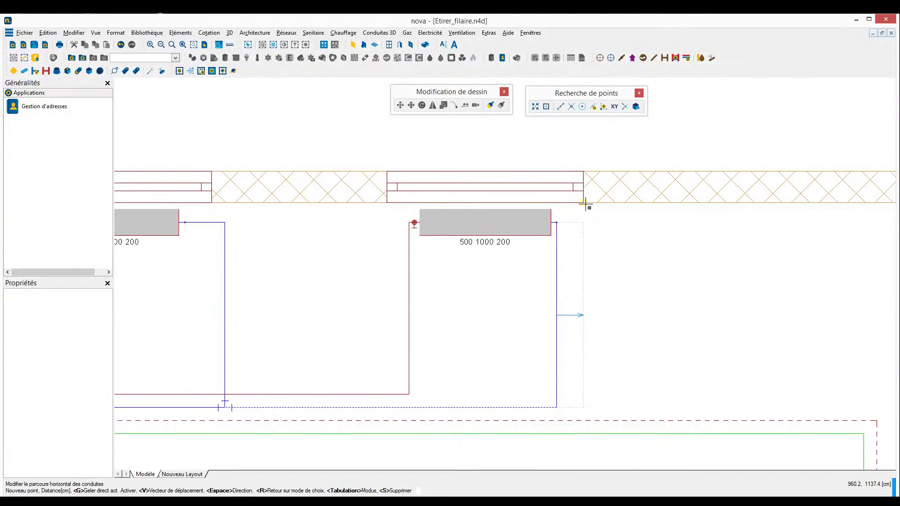
pyautogui.click(585, 204)
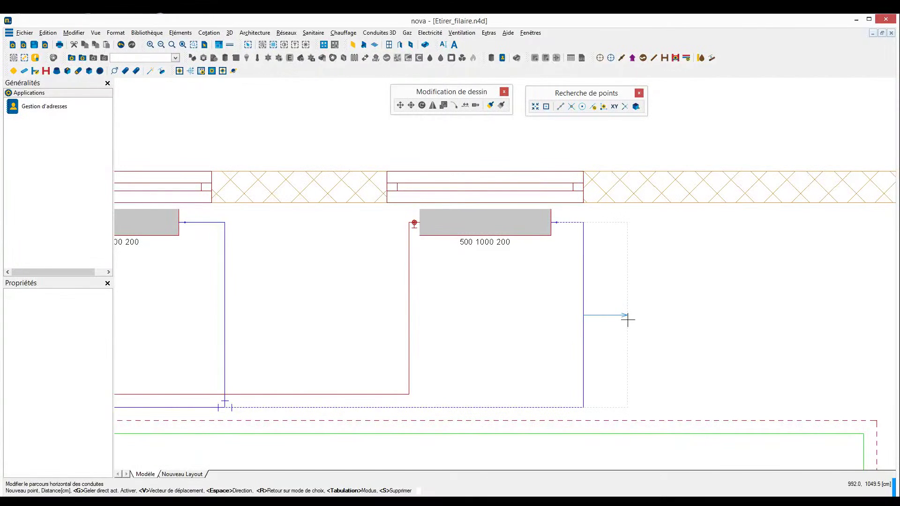
pyautogui.write('10')
pyautogui.press('Return')
# Shift the second radiator's vertical red supply run outward to the window's opposite edge, plus a further 10 cm.
pyautogui.click(410, 308)
pyautogui.click(410, 308)
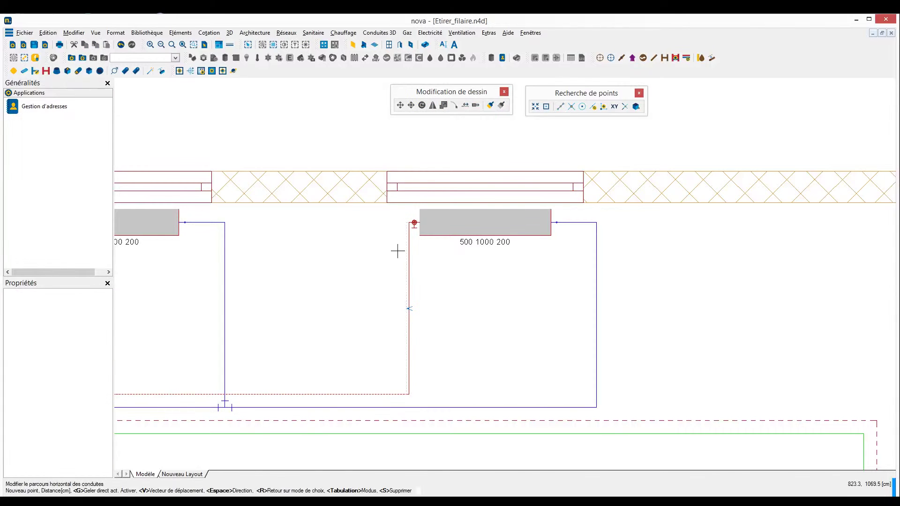
pyautogui.click(388, 209)
pyautogui.click(387, 308)
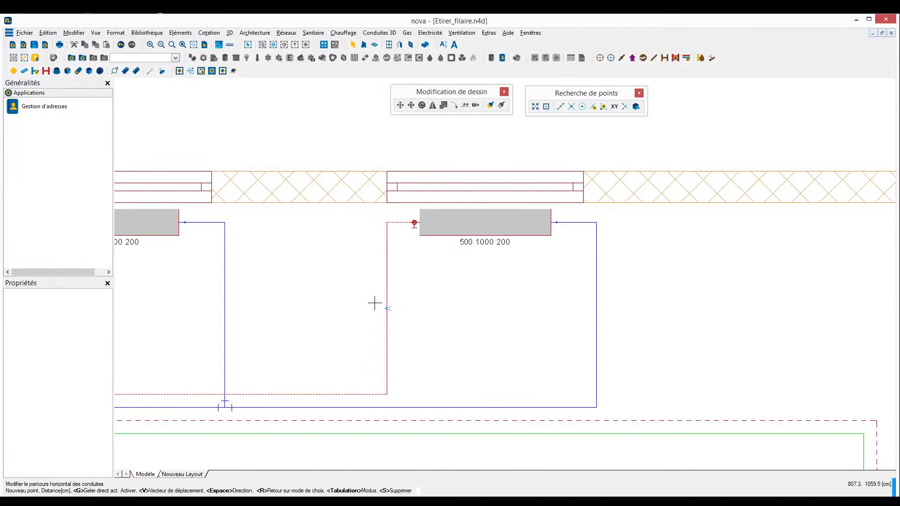
pyautogui.write('10')
pyautogui.press('Return')
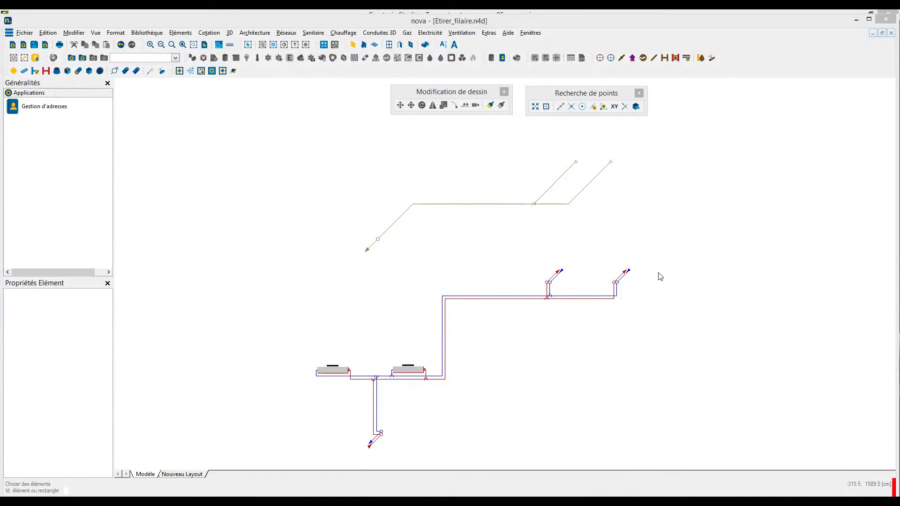
# Select the olive, red and blue pipes of the axonometric schematic and enclose their two end branches in a stretch polygon.
pyautogui.moveTo(522, 140); pyautogui.dragTo(682, 356)
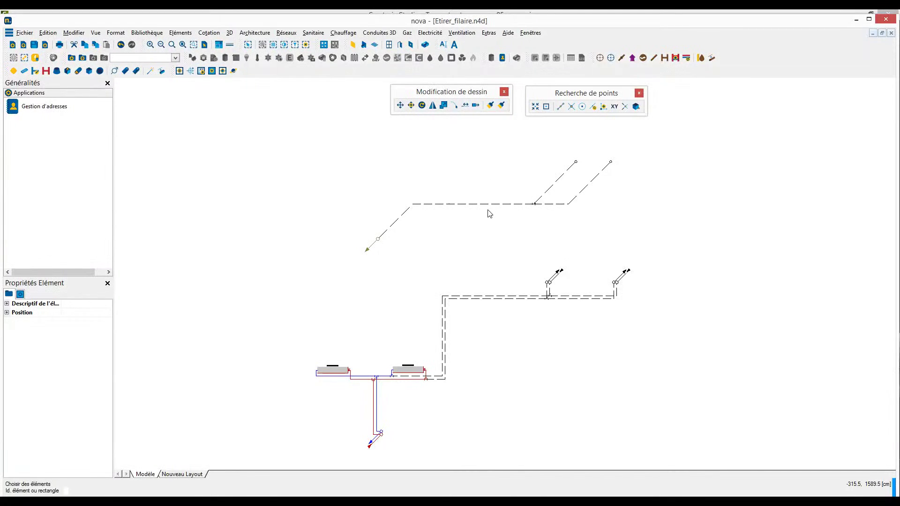
pyautogui.click(476, 106)
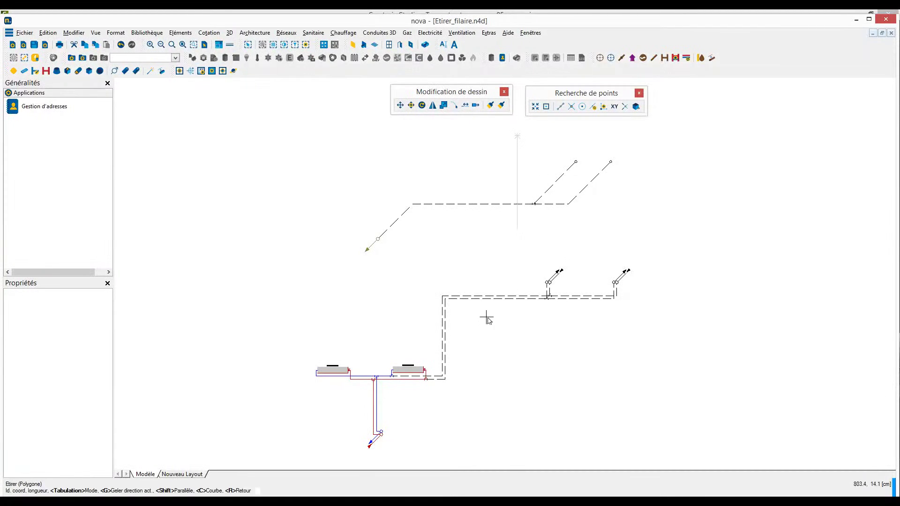
pyautogui.click(679, 337)
pyautogui.click(679, 139)
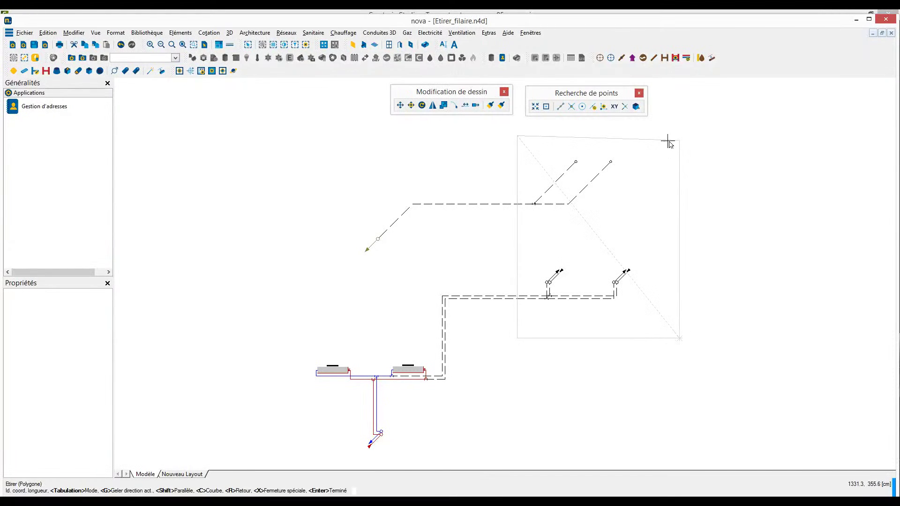
pyautogui.press('Return')
# Stretch the enclosed branches diagonally away from the rest of the schematic, using a freely placed displacement vector.
pyautogui.click(592, 191)
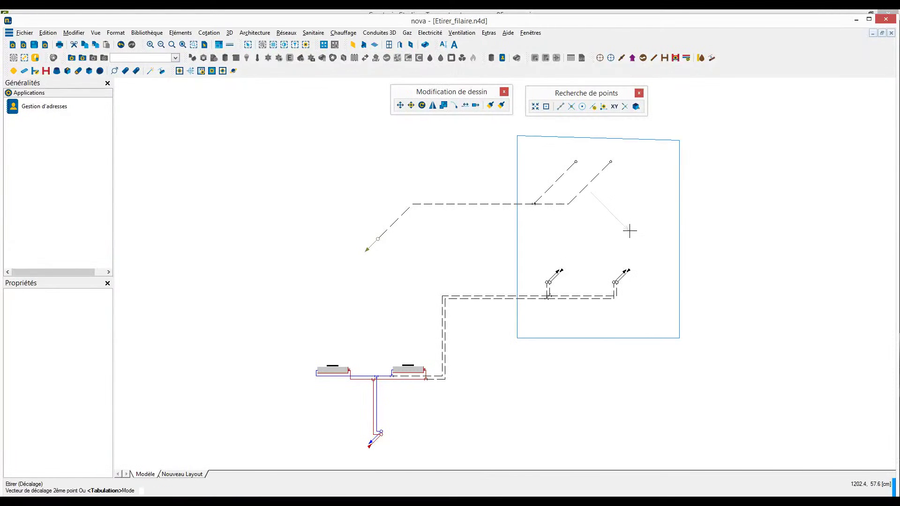
pyautogui.press('Tab')
pyautogui.click(636, 218)
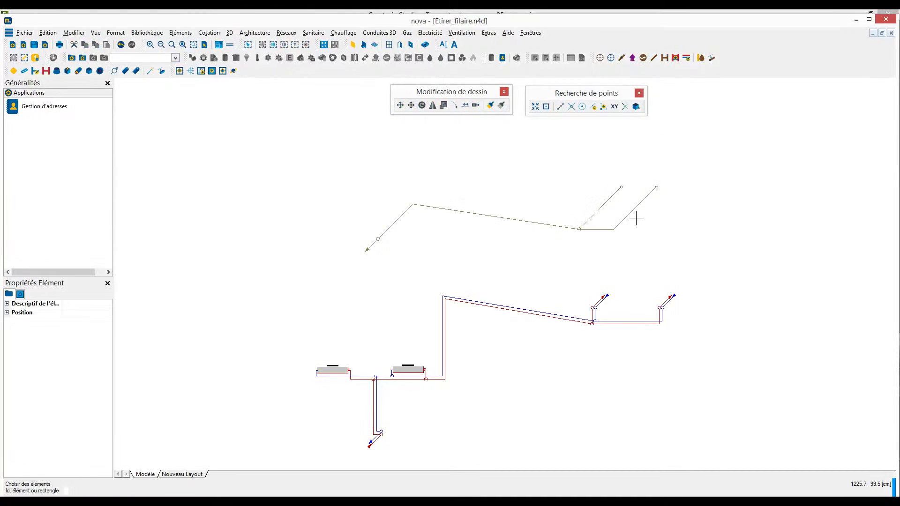
# Move the olive pipe's upper corner down its oblique segment until the slanted run is horizontal with the first branch tee.
pyautogui.moveTo(514, 279); pyautogui.dragTo(492, 260, button='middle')
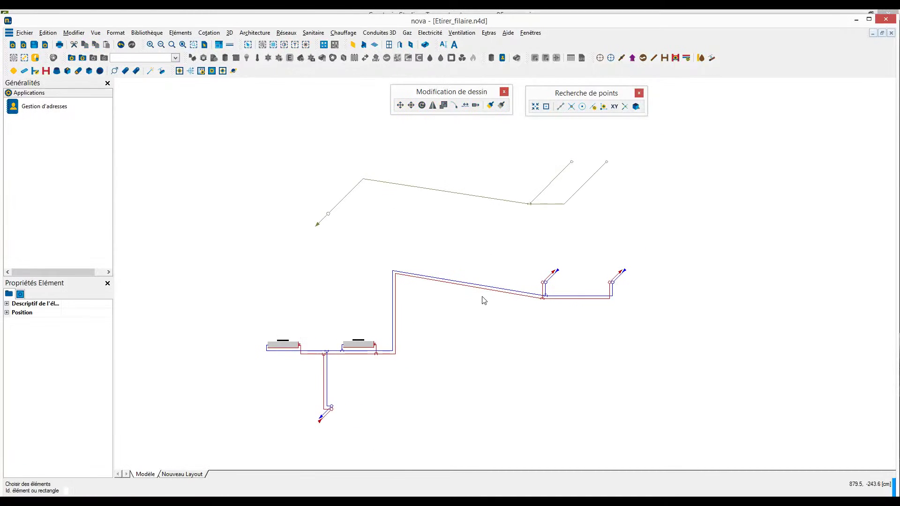
pyautogui.scroll(1, 485, 315)
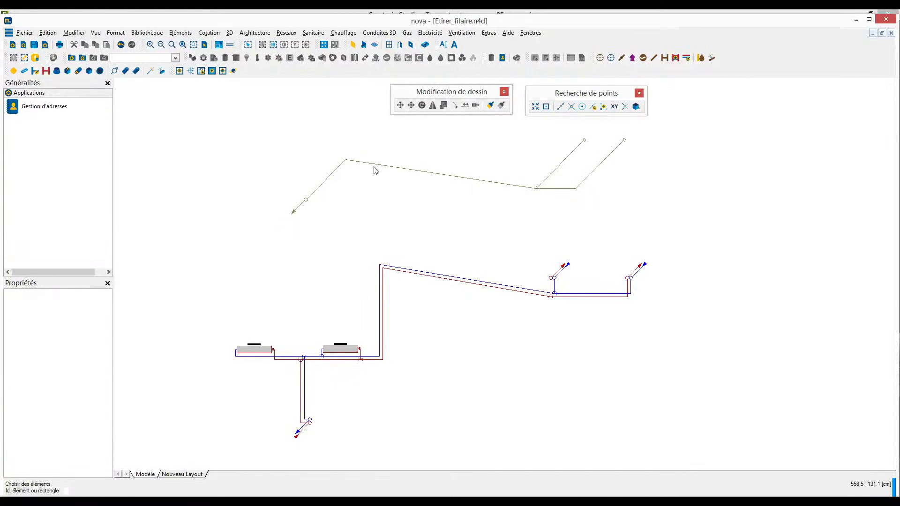
pyautogui.moveTo(375, 167); pyautogui.dragTo(387, 180, button='middle')
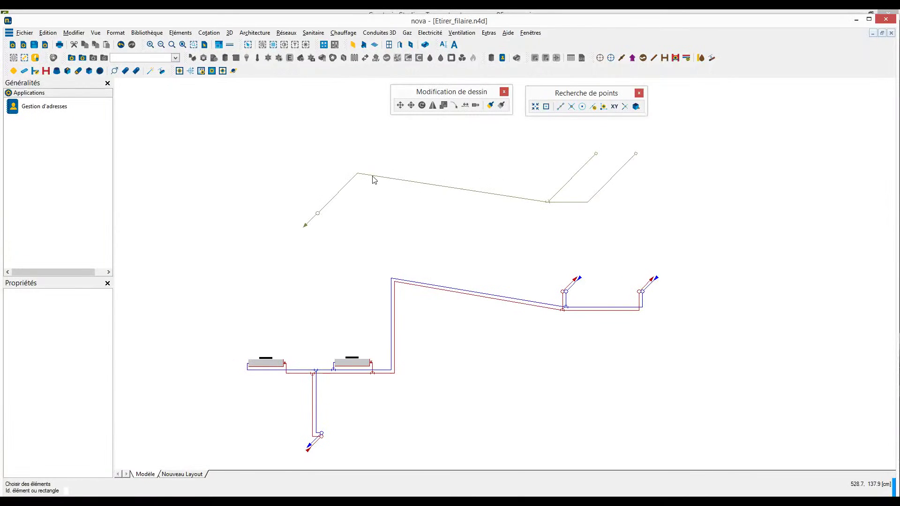
pyautogui.click(373, 178)
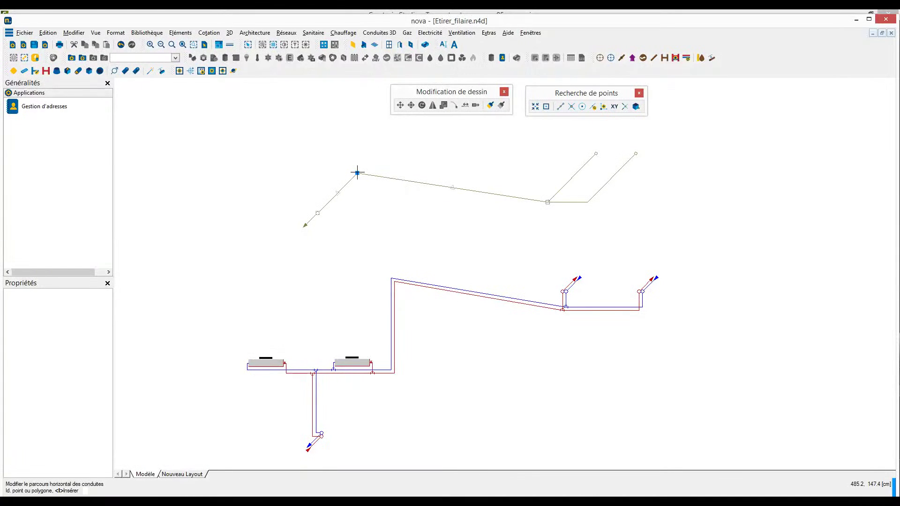
pyautogui.click(357, 172)
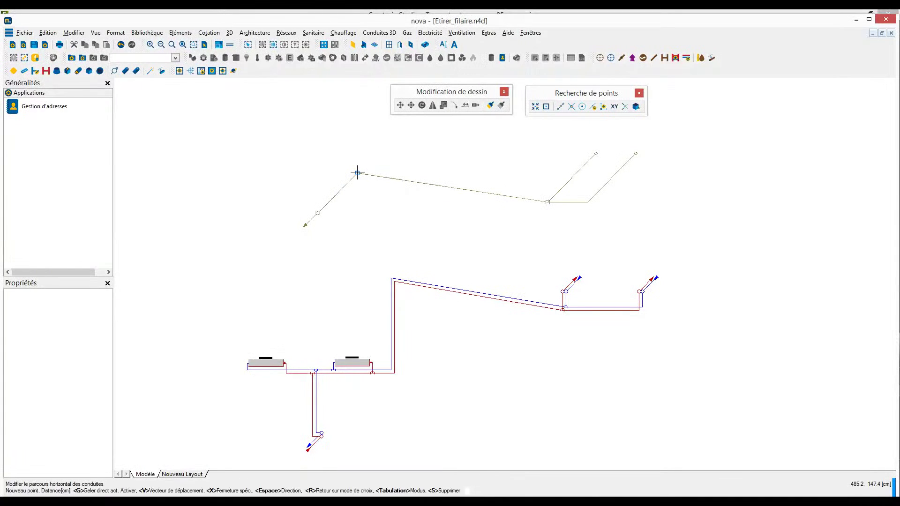
pyautogui.click(328, 202)
pyautogui.moveTo(394, 304); pyautogui.dragTo(378, 261, button='middle')
pyautogui.press('Escape')
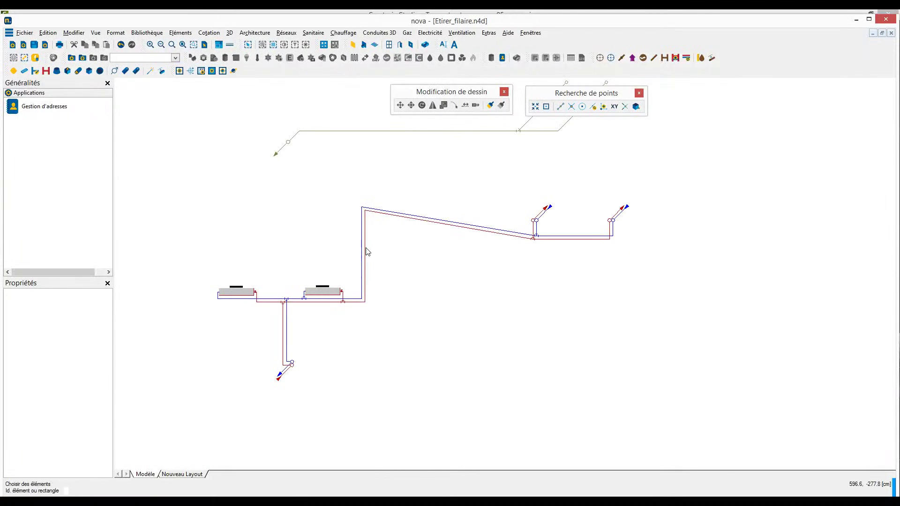
# Lower the red pipe's upper corner along its vertical run so the slanted section lies level with the branch tee.
pyautogui.click(365, 250)
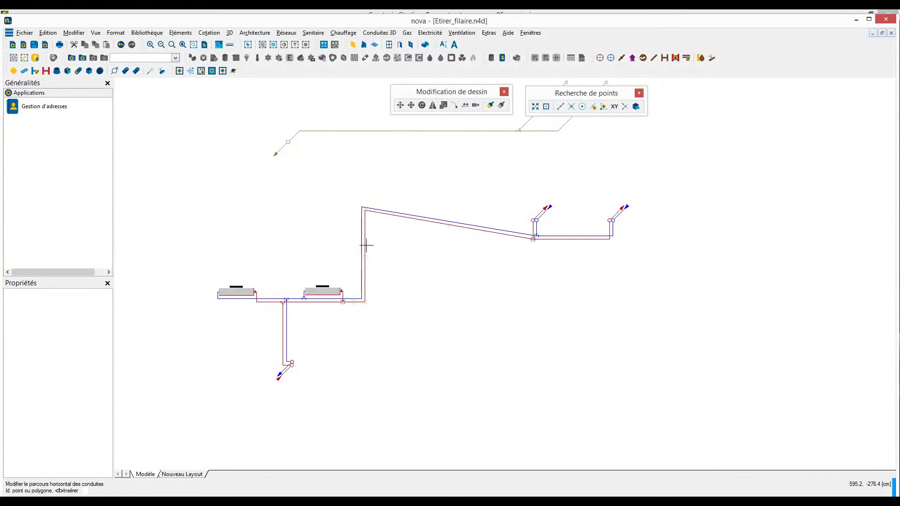
pyautogui.click(364, 210)
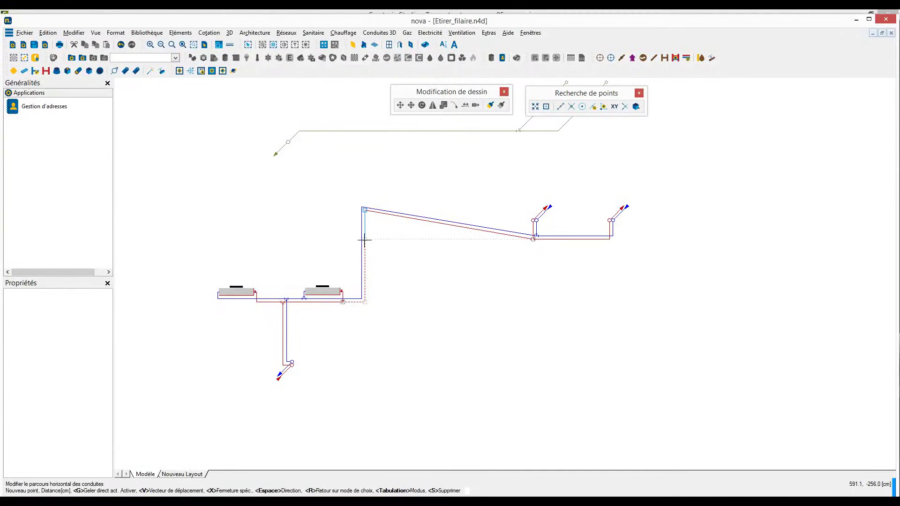
pyautogui.click(364, 239)
pyautogui.press('Escape')
# Lower the blue pipe's upper corner along its vertical run so its slanted section runs parallel to the red pipe.
pyautogui.click(379, 211)
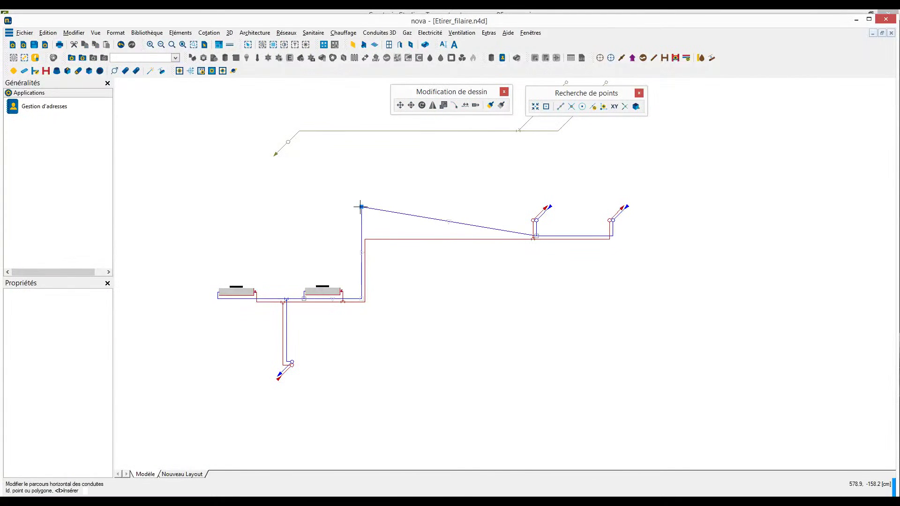
pyautogui.click(361, 207)
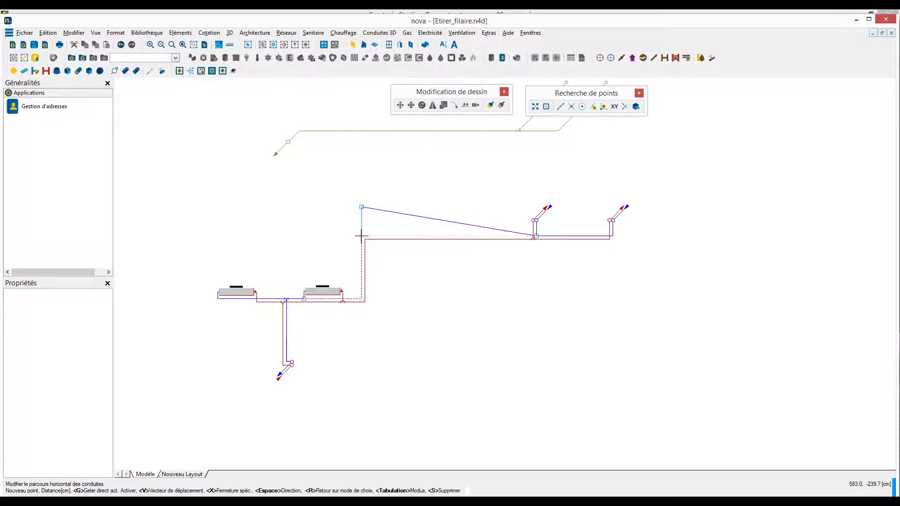
pyautogui.click(361, 237)
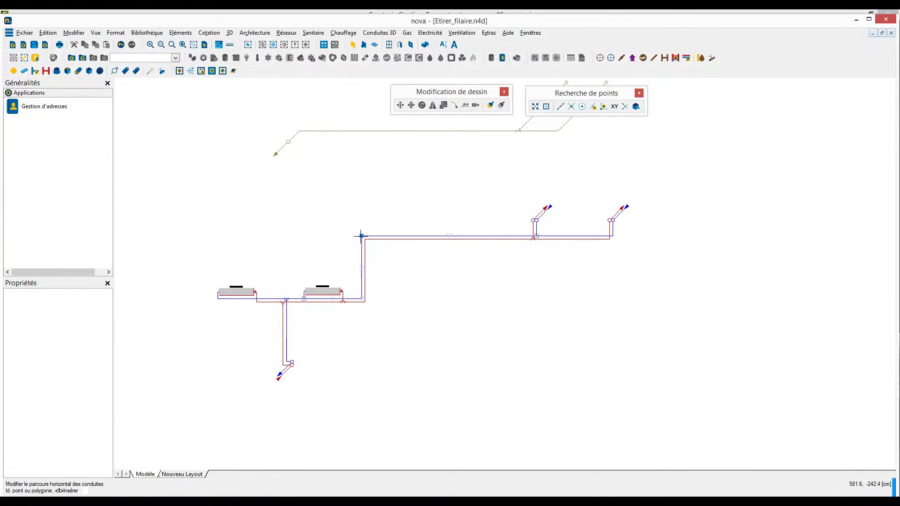
pyautogui.press('Escape')
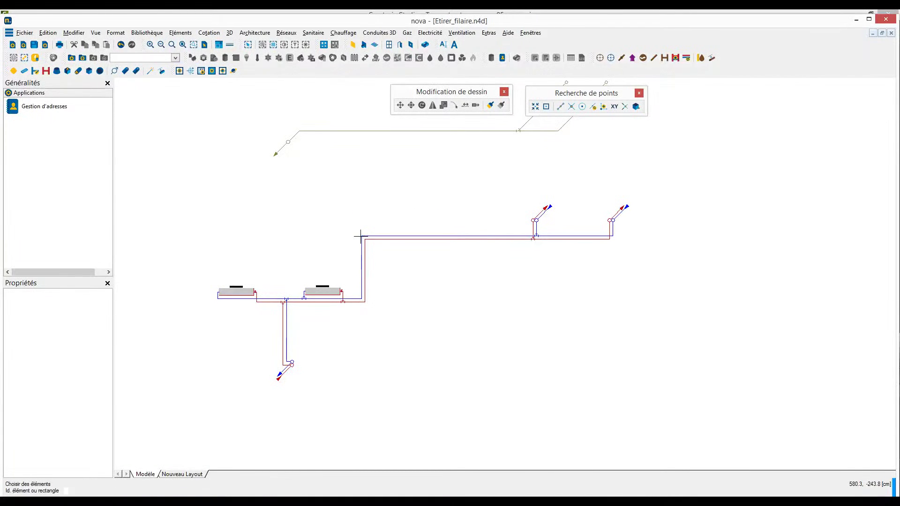
pyautogui.scroll(-1, 478, 227)
pyautogui.moveTo(478, 227); pyautogui.dragTo(474, 303, button='middle')
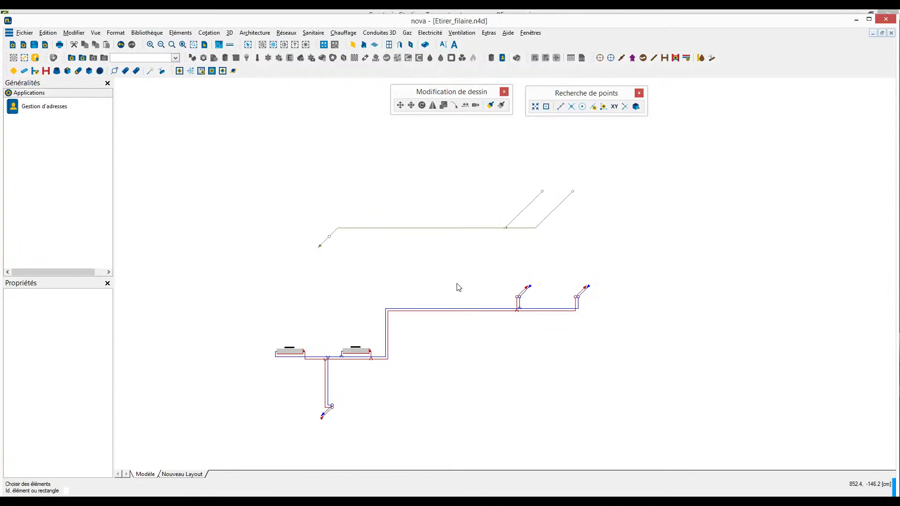